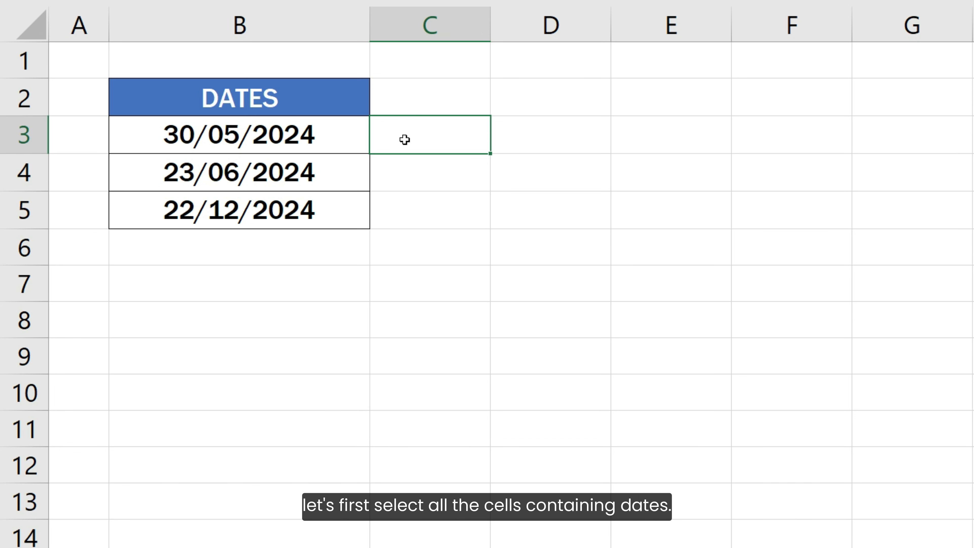
Apply the custom number format mmyyyy to the dates in B3:B5.
left_click_drag(348, 139, 346, 209)
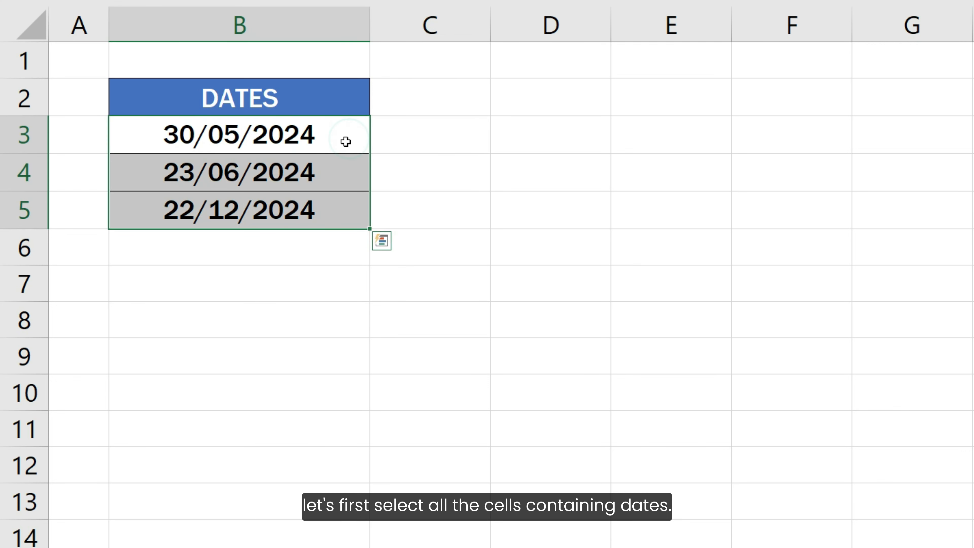
right_click(350, 129)
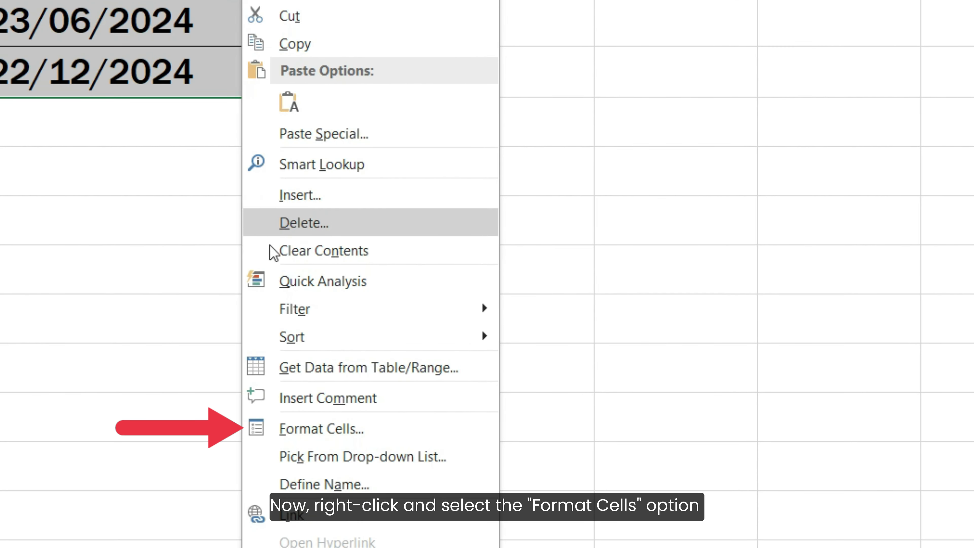
left_click(298, 426)
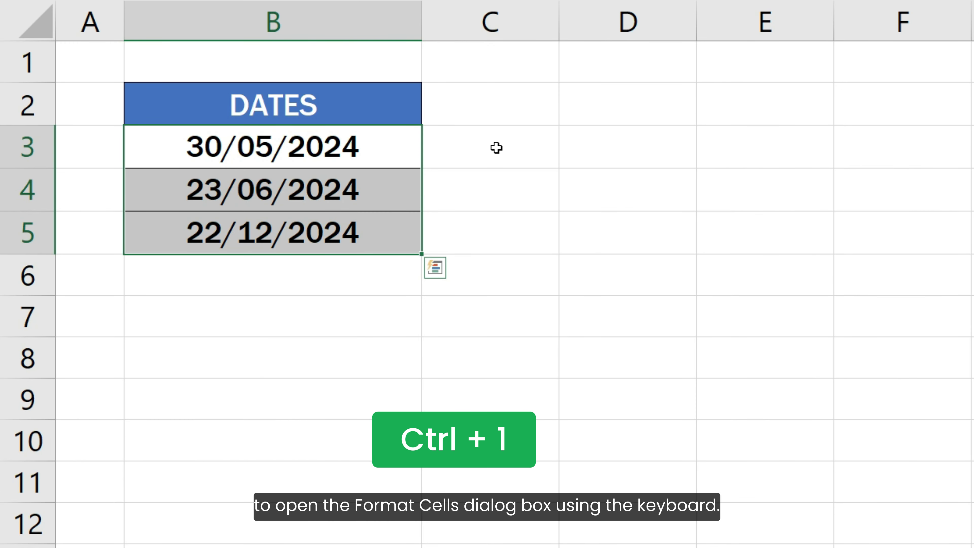
key("ctrl+1")
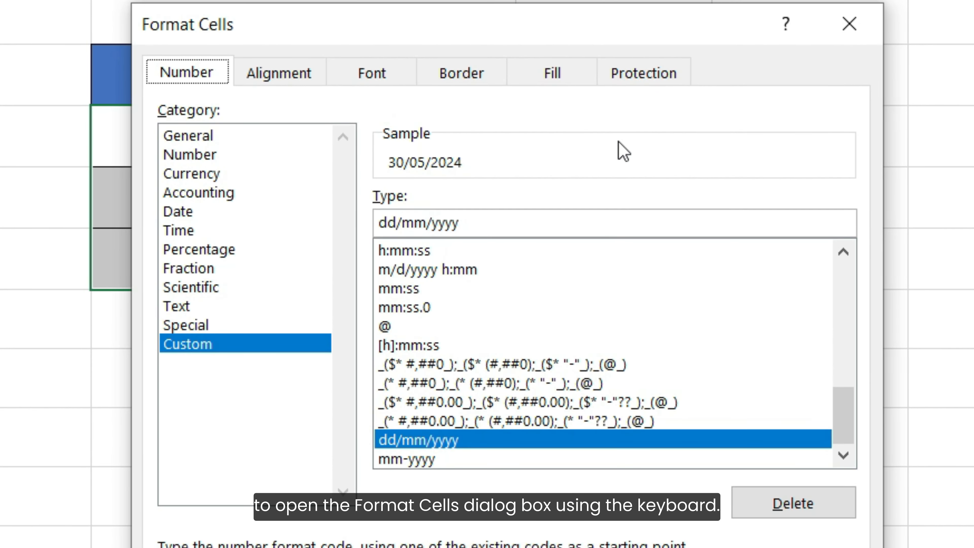
left_click(202, 347)
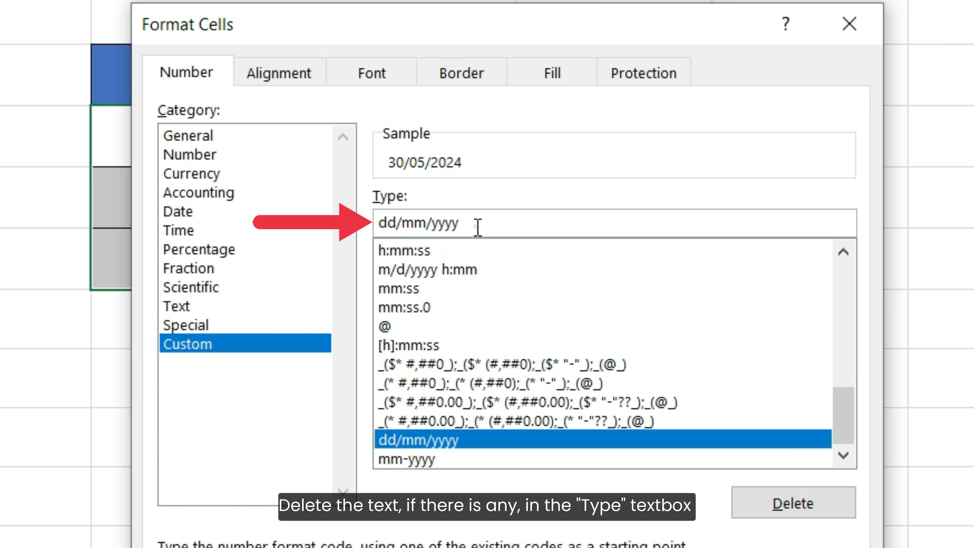
double_click(413, 226)
key("BackSpace")
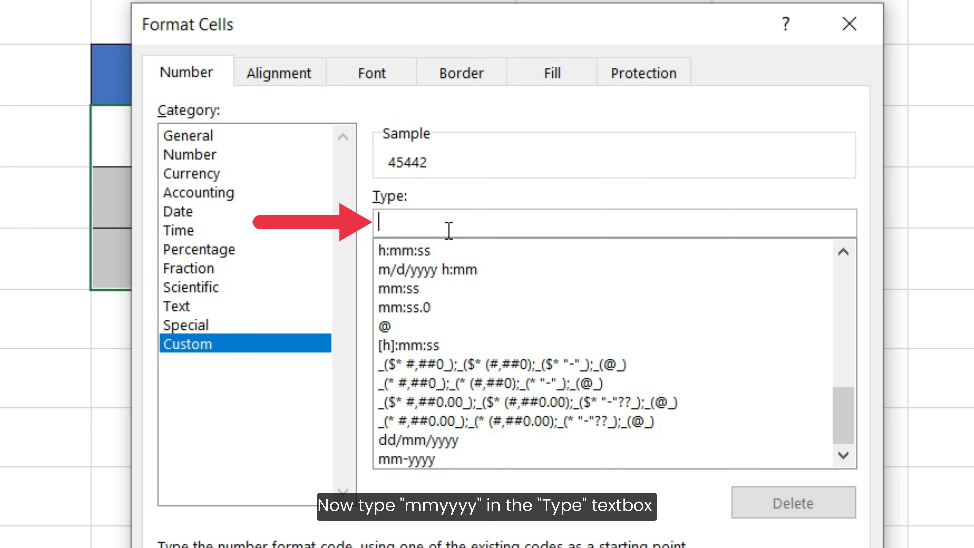
type("mmyy")
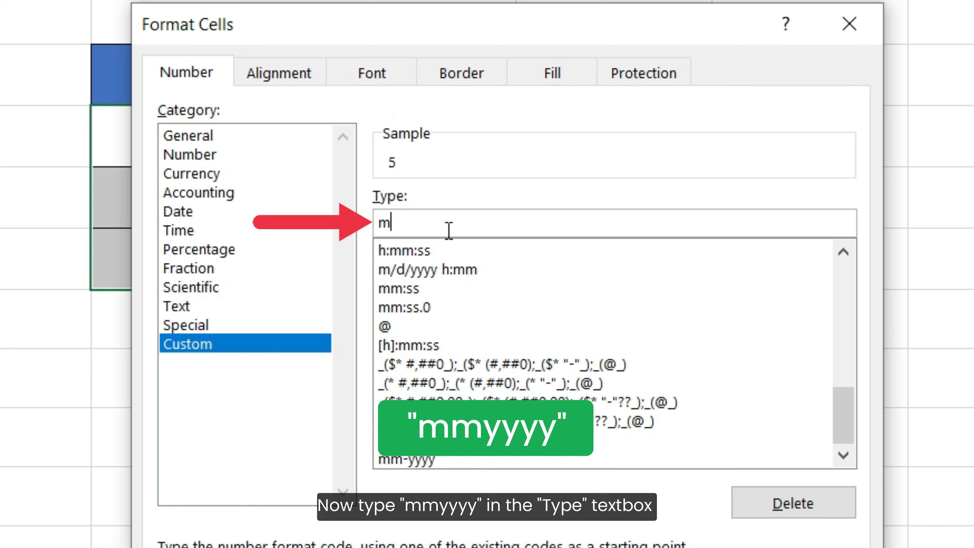
type("yy")
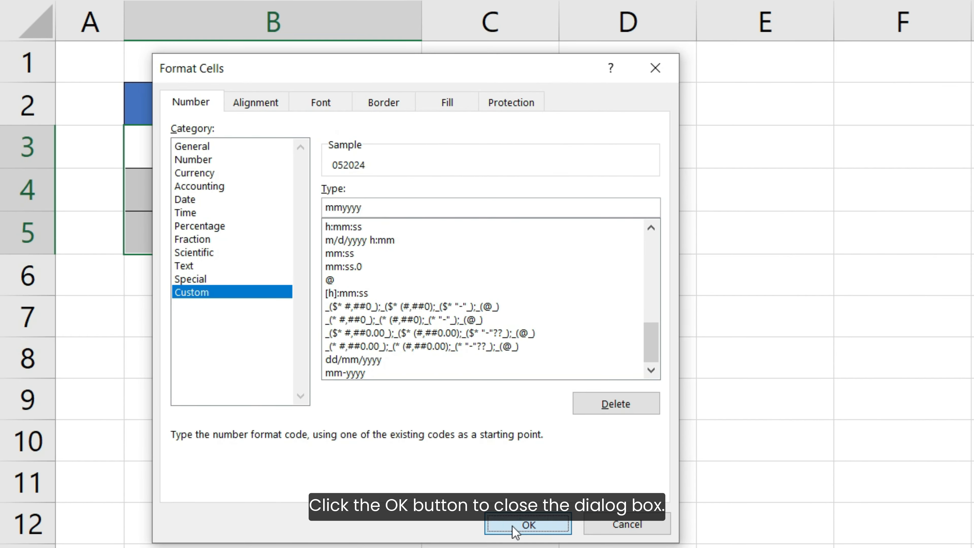
left_click(513, 525)
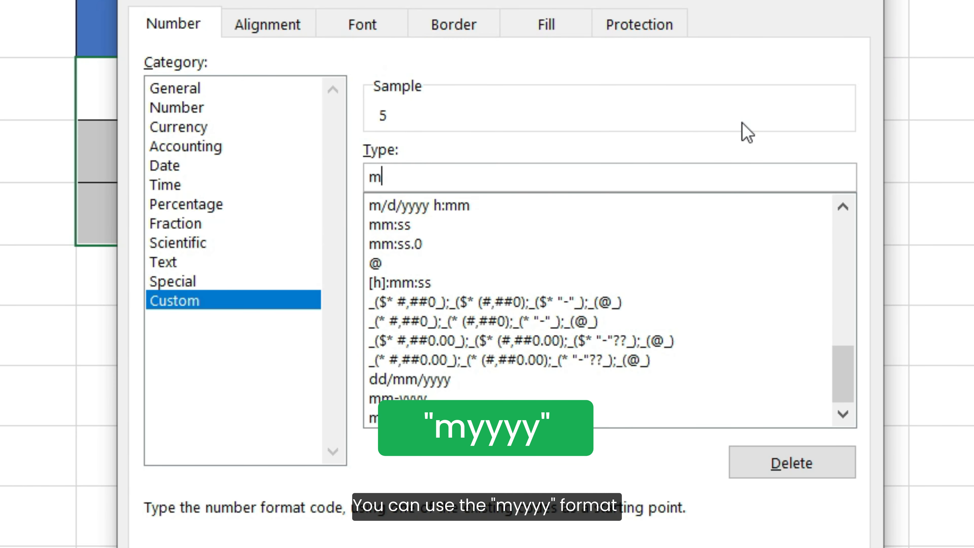
Change the custom number format of the dates in B3:B5 to myyyy, without a leading zero for the month.
type("yyyy")
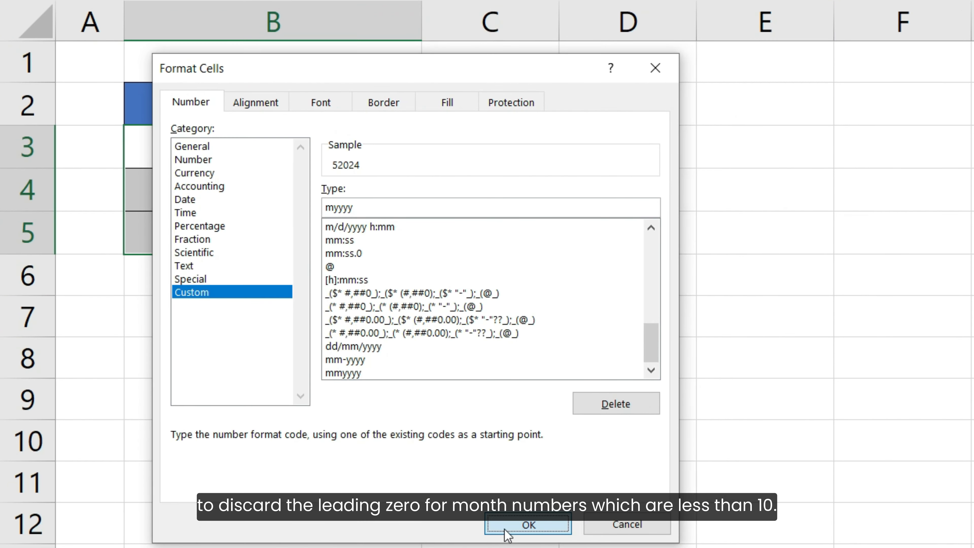
left_click(507, 534)
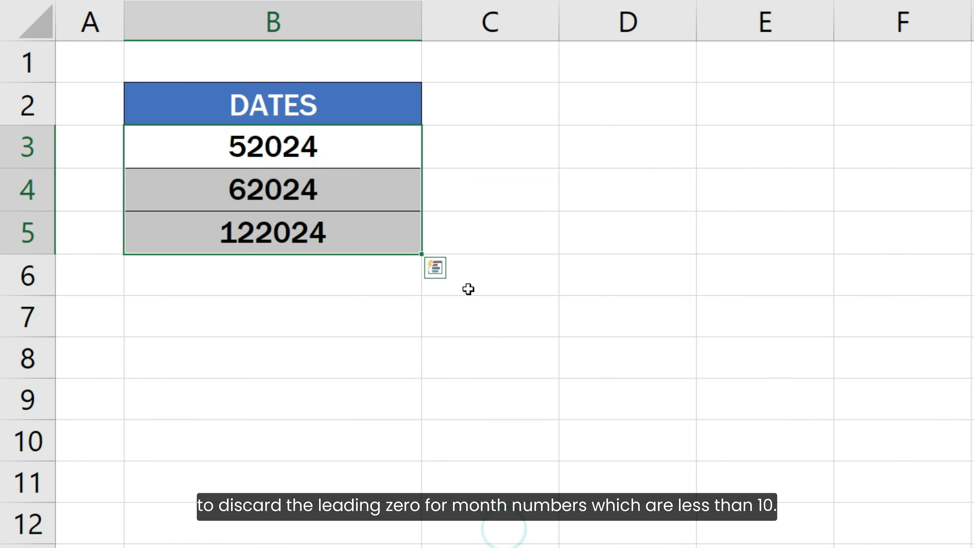
left_click(473, 246)
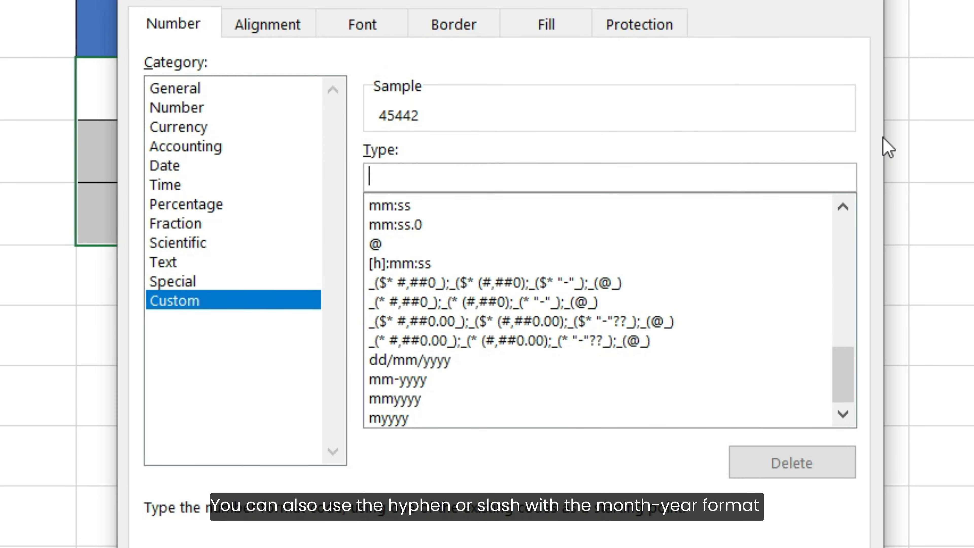
Set the custom number format of the dates in B3:B5 to mm-yyyy, with a hyphen separator.
type("mm-yy")
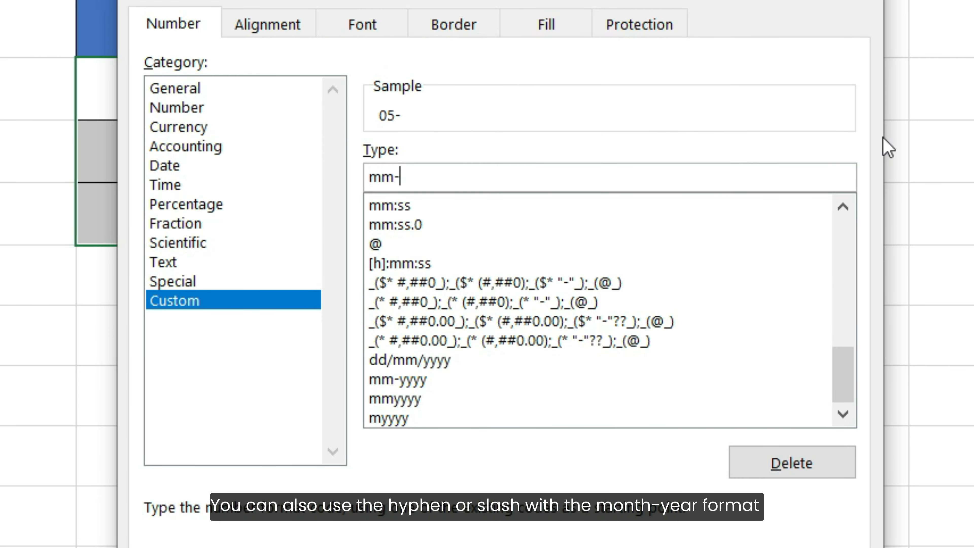
type("yy")
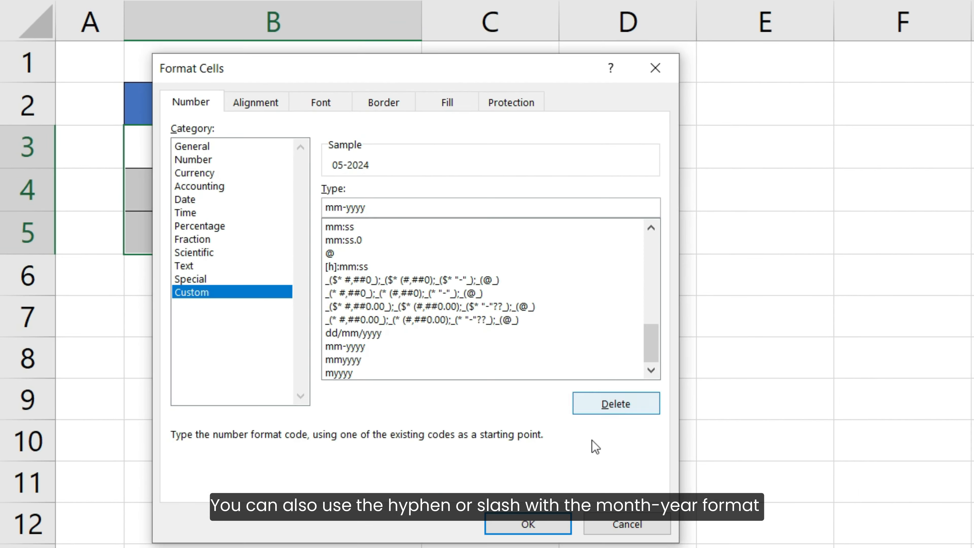
left_click(560, 518)
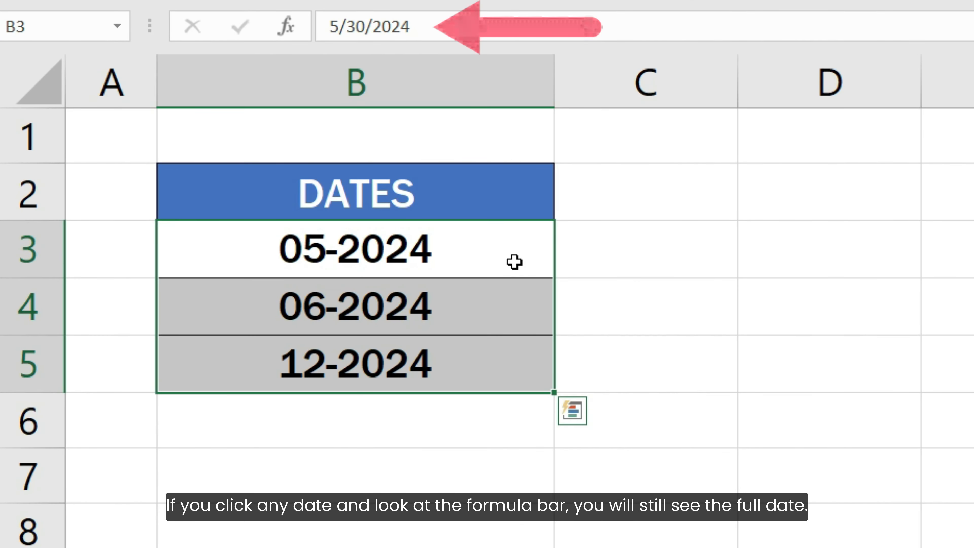
Check the underlying full date of each formatted cell in B3:B5.
left_click(514, 262)
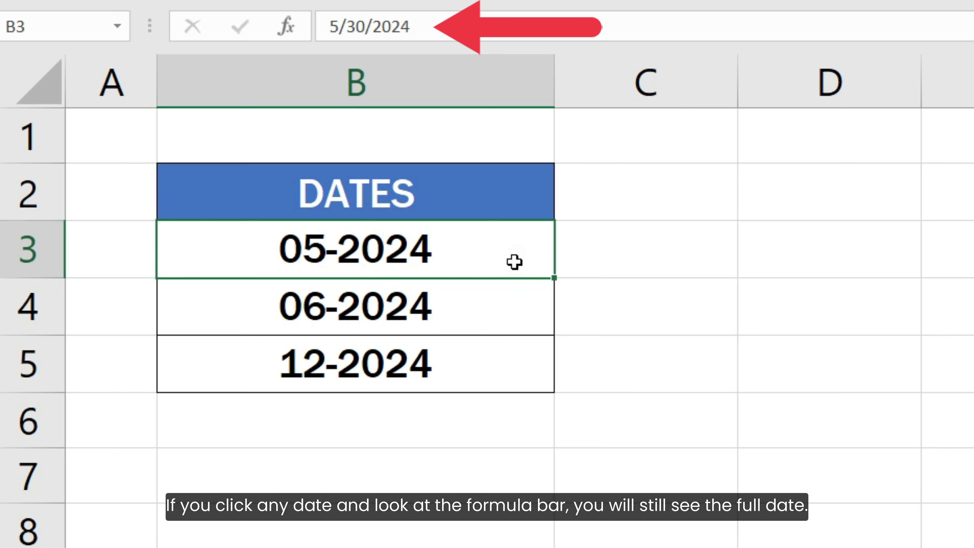
left_click(514, 306)
left_click(512, 364)
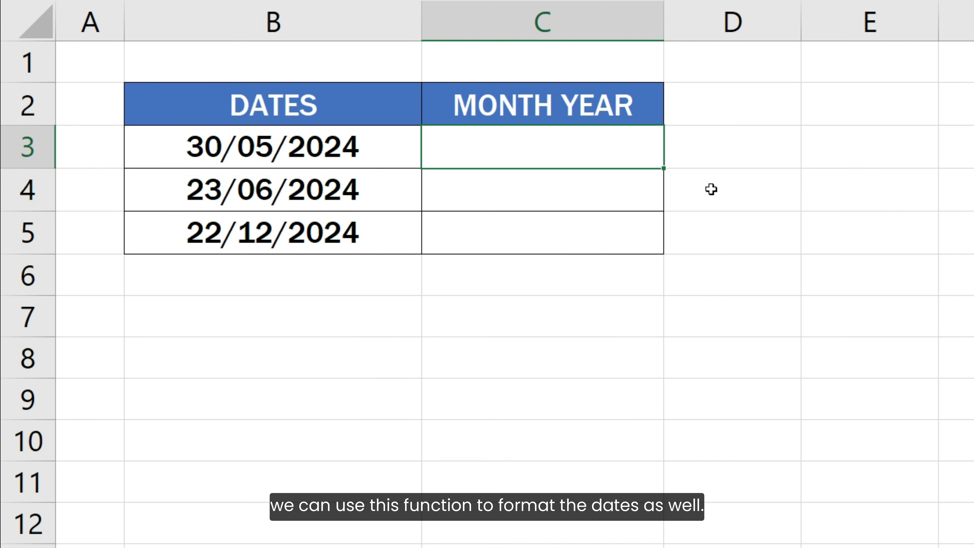
Enter the formula =TEXT(B3, "mmyyyy") in C3 under MONTH YEAR.
type("=")
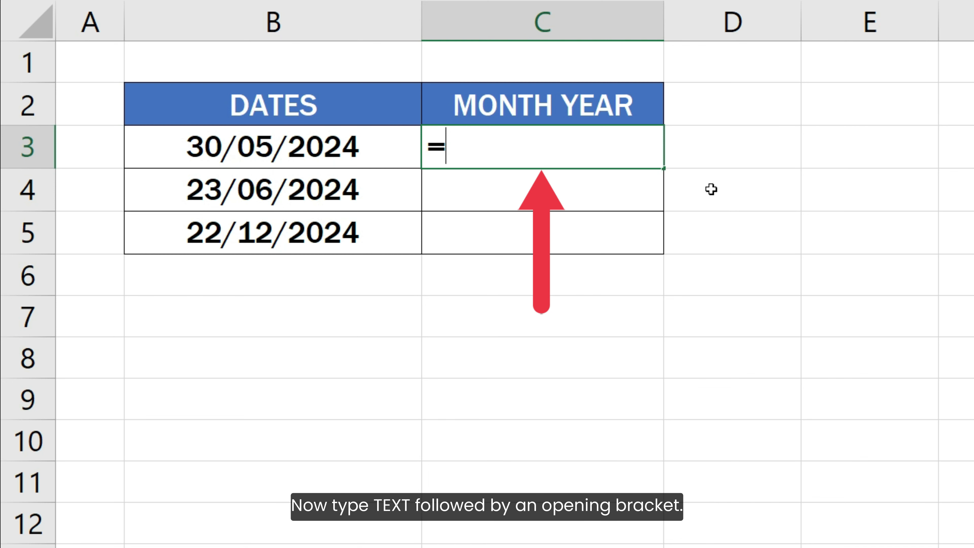
type("TE")
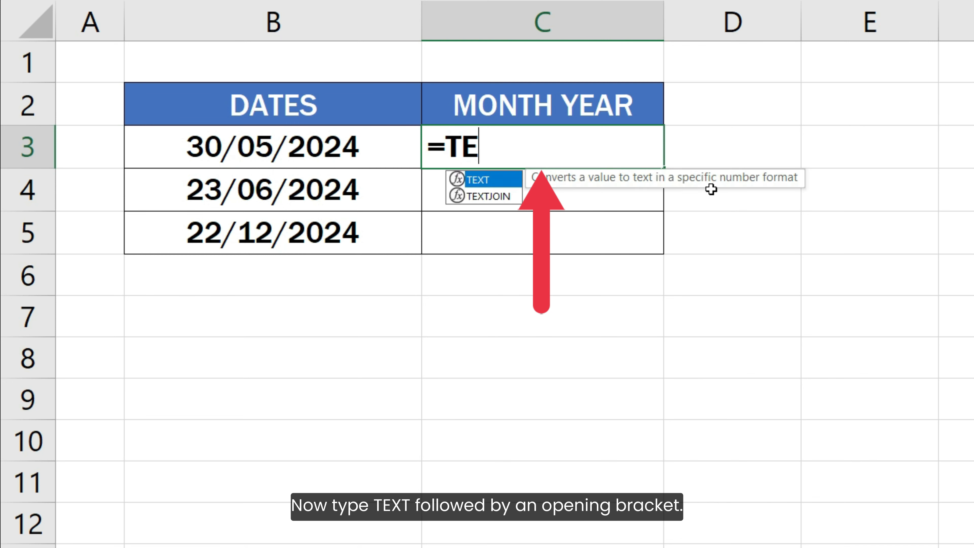
type("XT(")
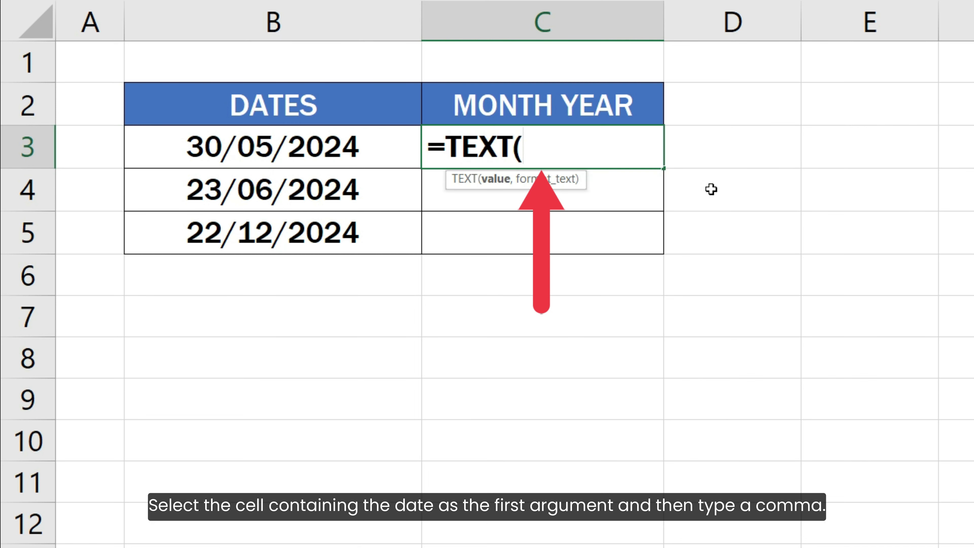
left_click(346, 133)
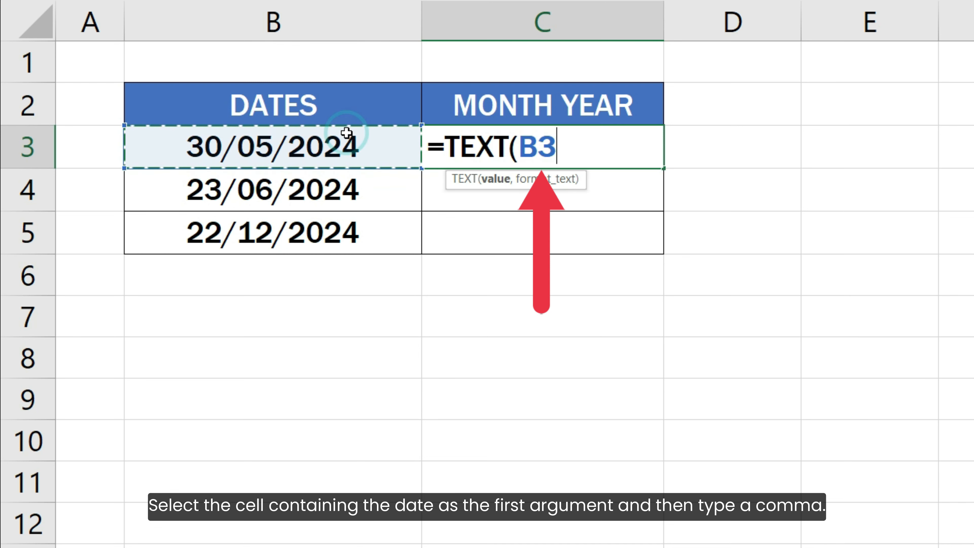
type(",")
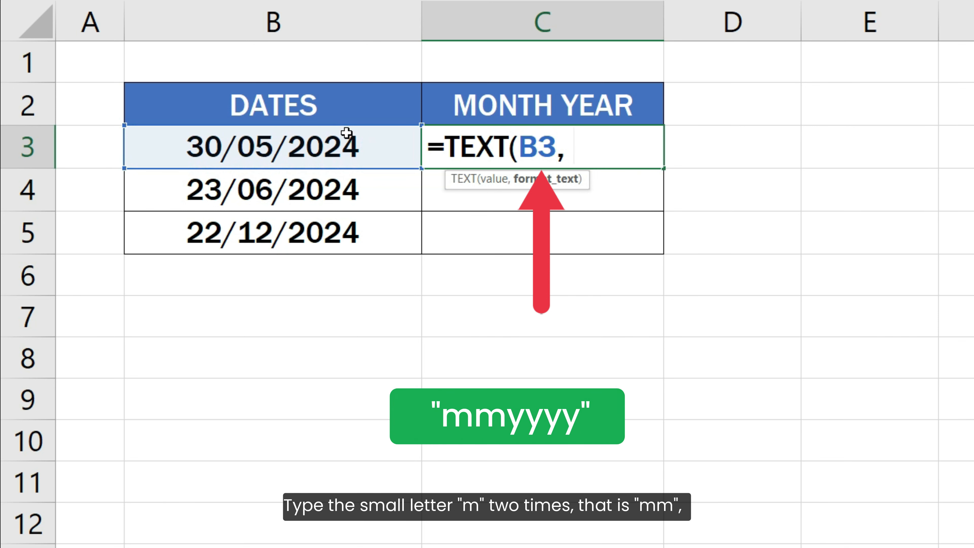
type("\"mm")
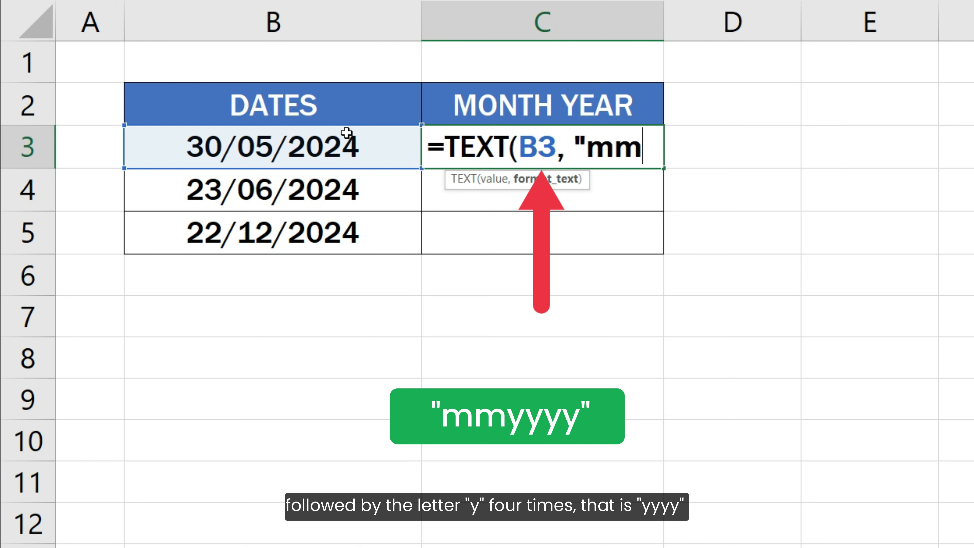
type("yyyy")
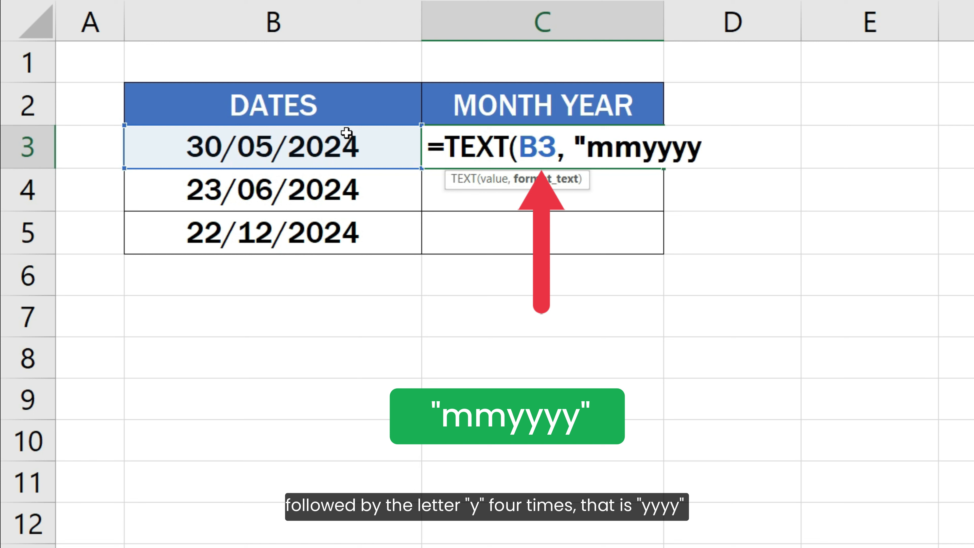
type("\"")
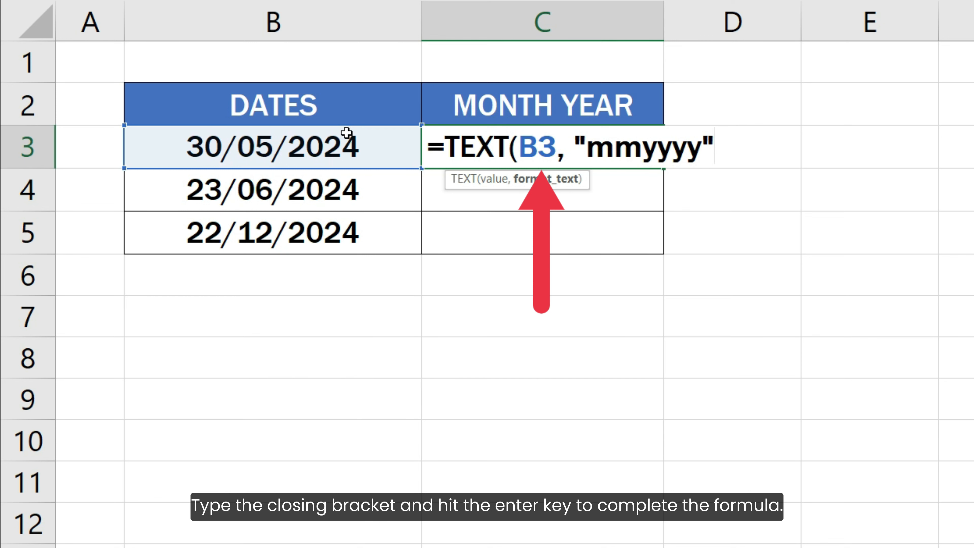
type(")")
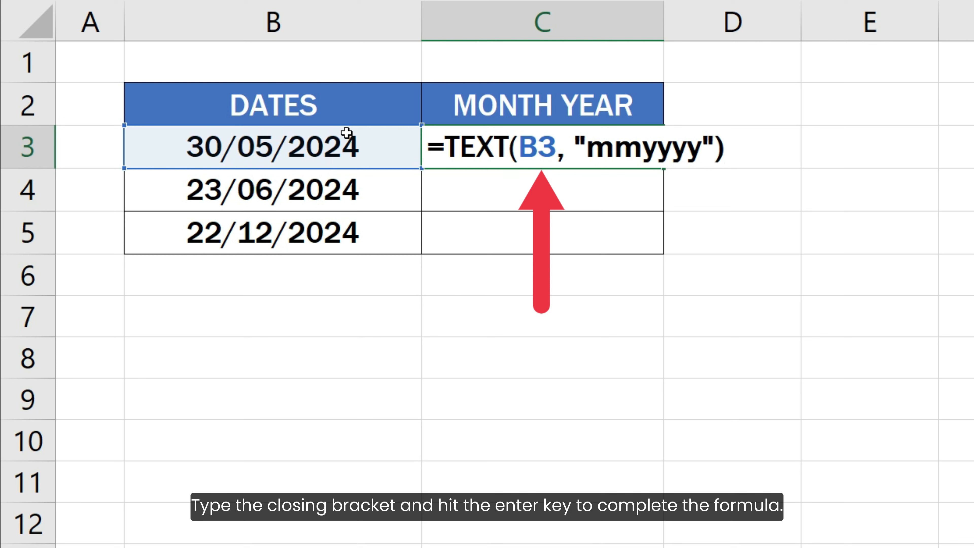
key("Return")
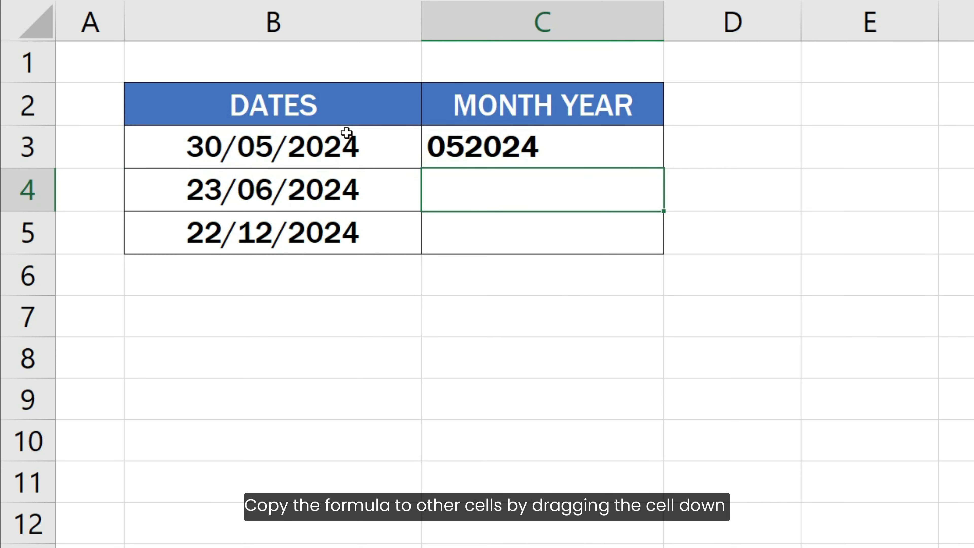
Fill the TEXT formula from C3 down through C5.
left_click(474, 144)
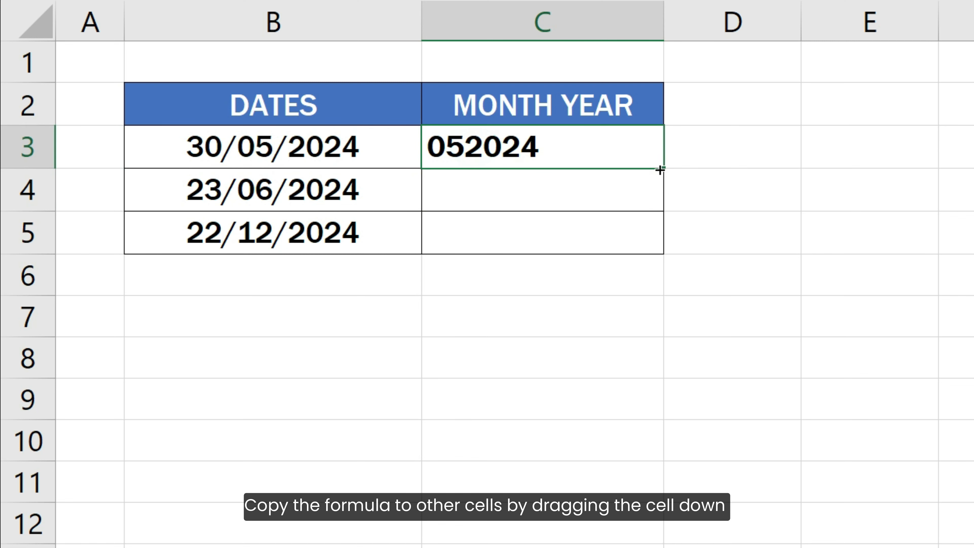
left_click_drag(664, 168, 657, 246)
left_click(718, 244)
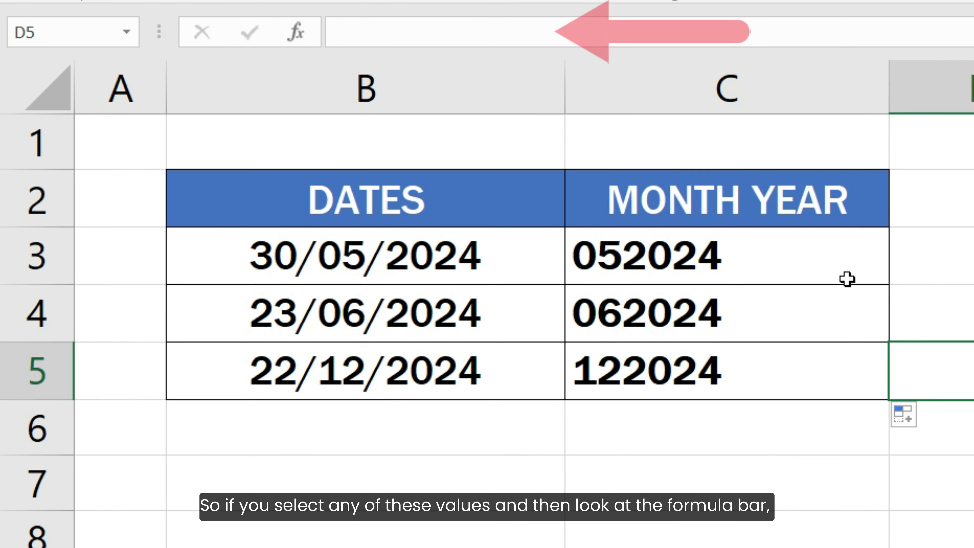
Inspect the underlying formula of each MONTH YEAR cell in C3:C5.
left_click(624, 154)
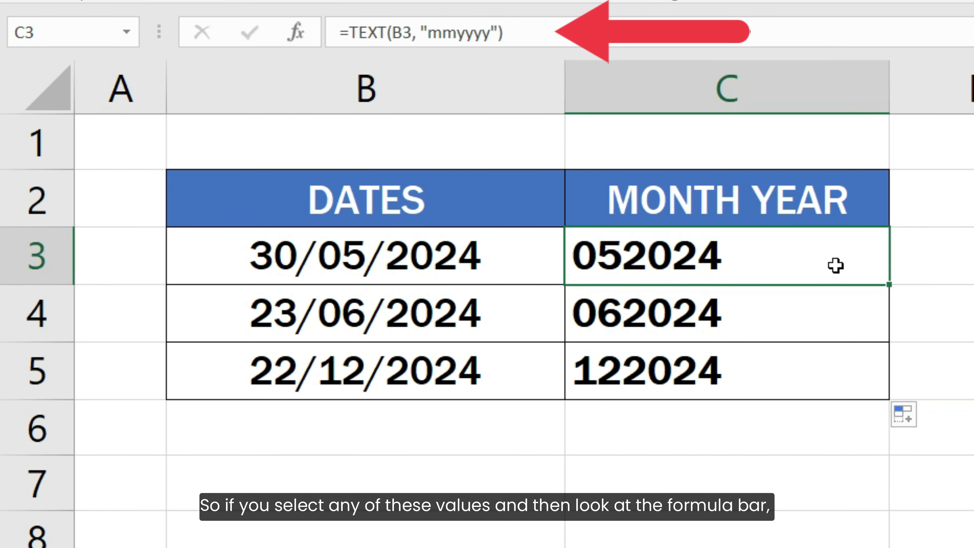
left_click(839, 315)
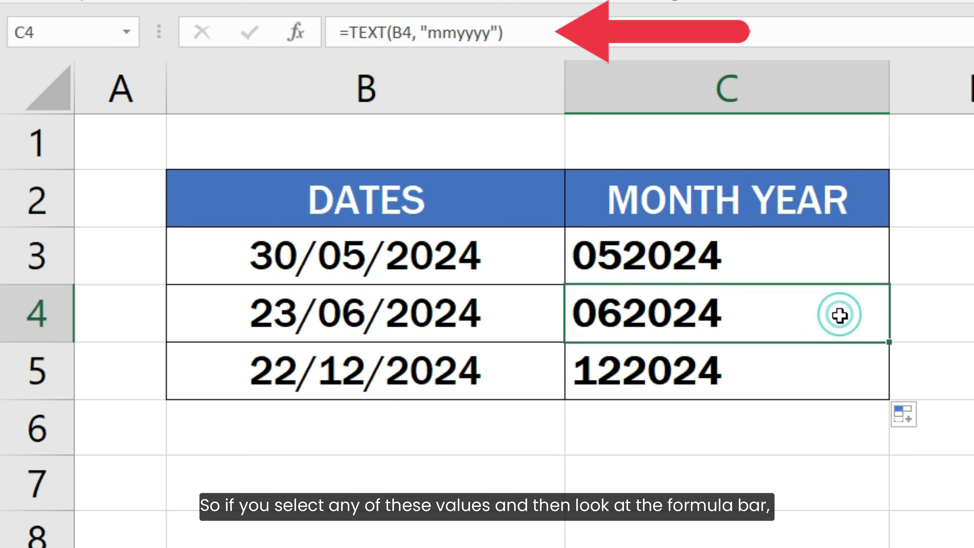
left_click(845, 372)
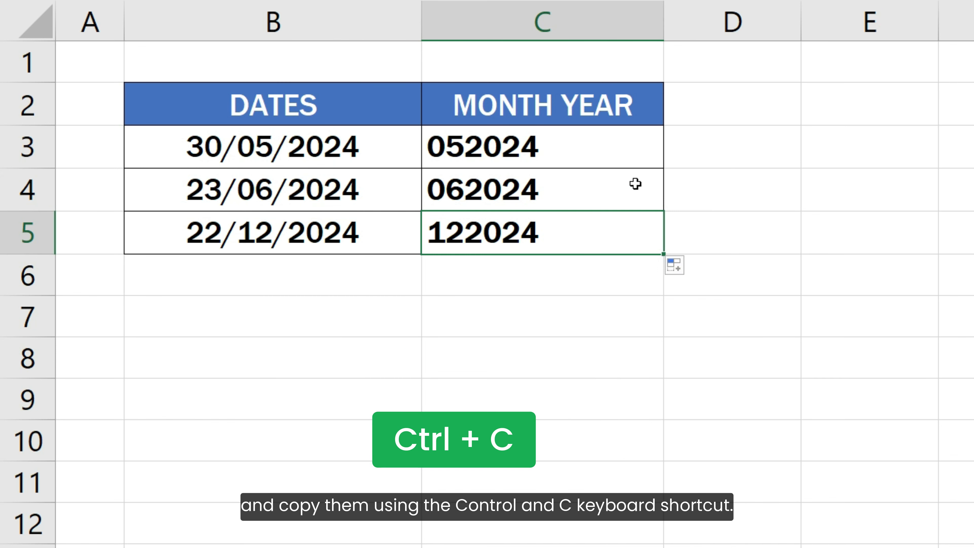
Copy C3:C5 and paste it over the same cells as Values & Number Formatting to replace the TEXT formulas.
left_click_drag(630, 149, 631, 224)
key("ctrl+c")
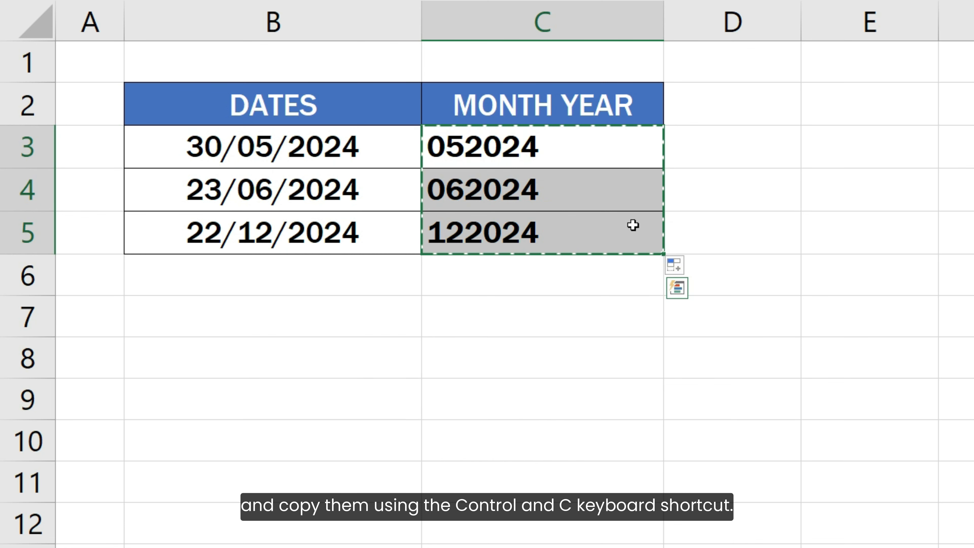
key("ctrl+v")
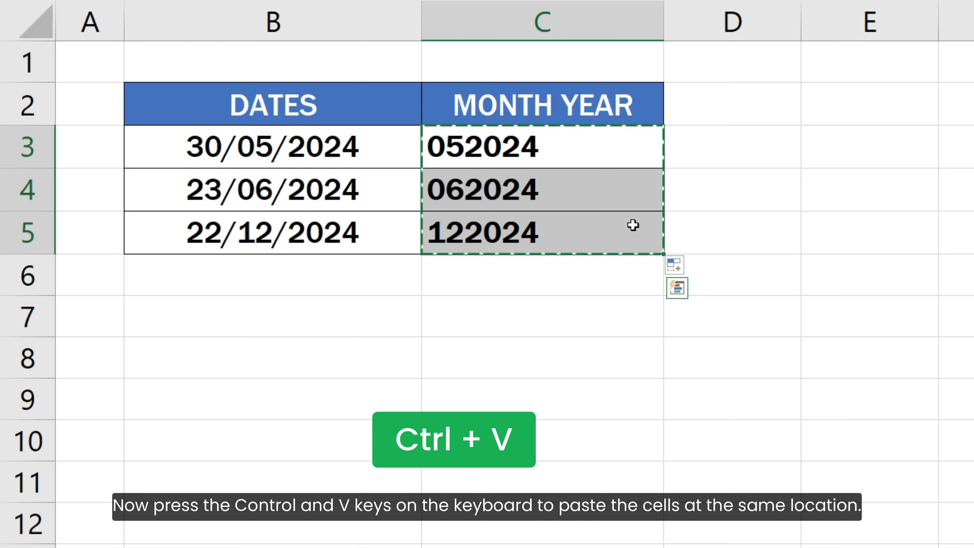
key("ctrl+v")
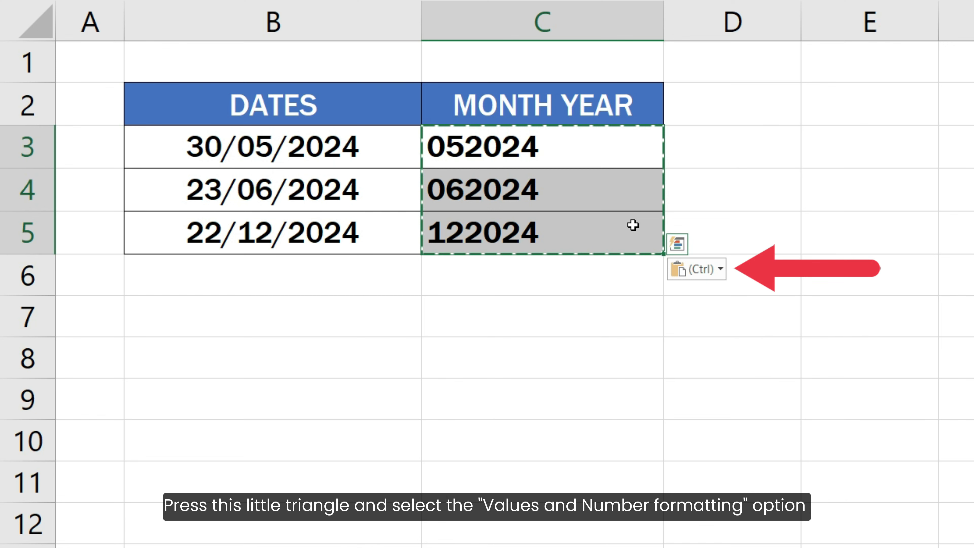
left_click(704, 274)
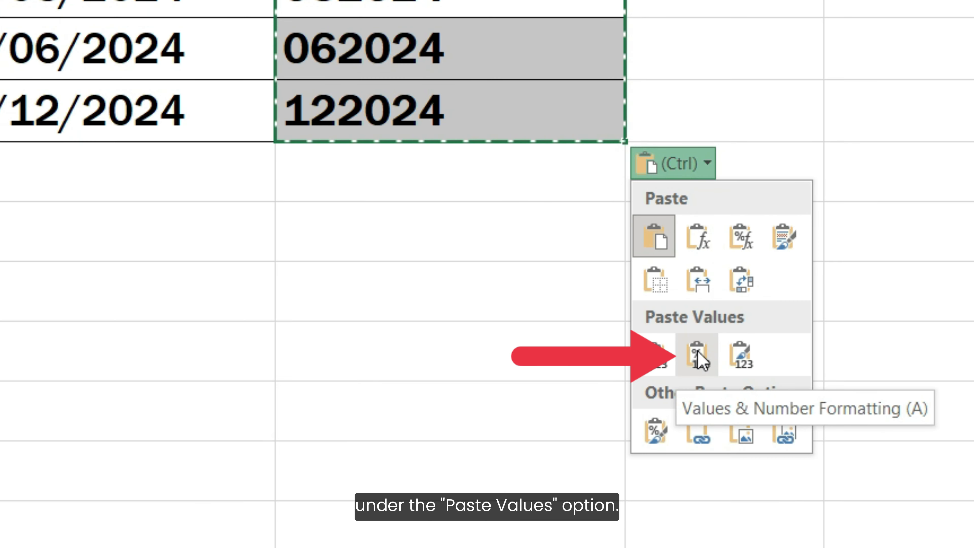
left_click(699, 352)
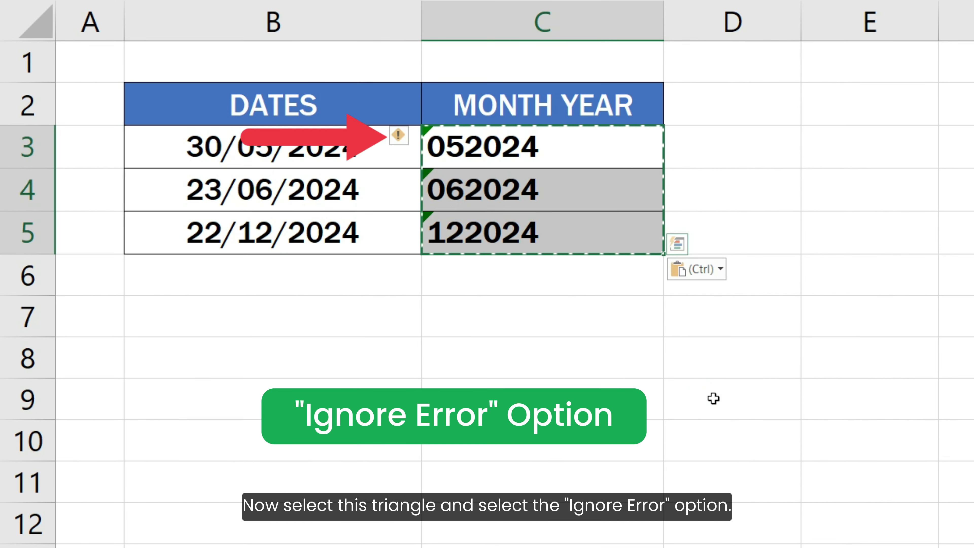
Ignore the Number Stored as Text error for the MONTH YEAR cells C3:C5.
left_click(398, 136)
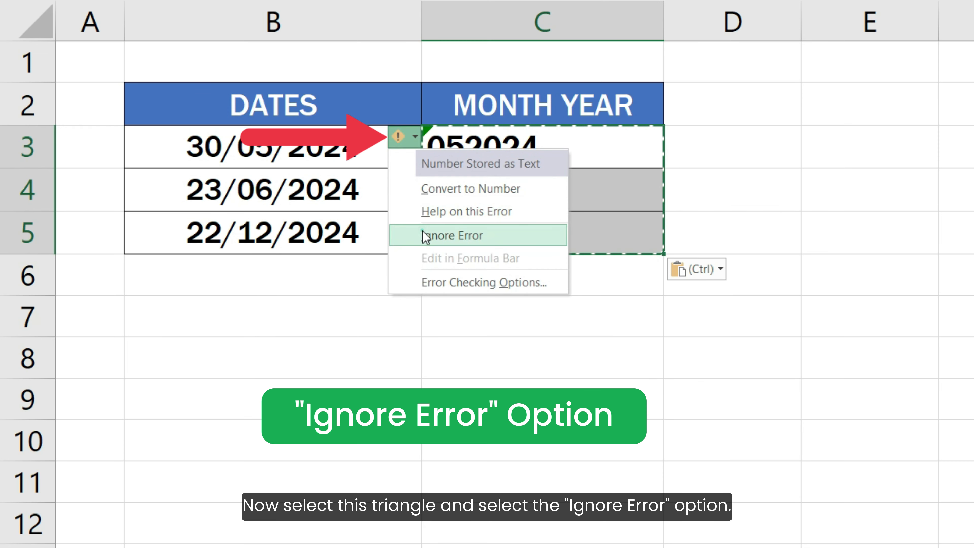
left_click(452, 236)
left_click(704, 240)
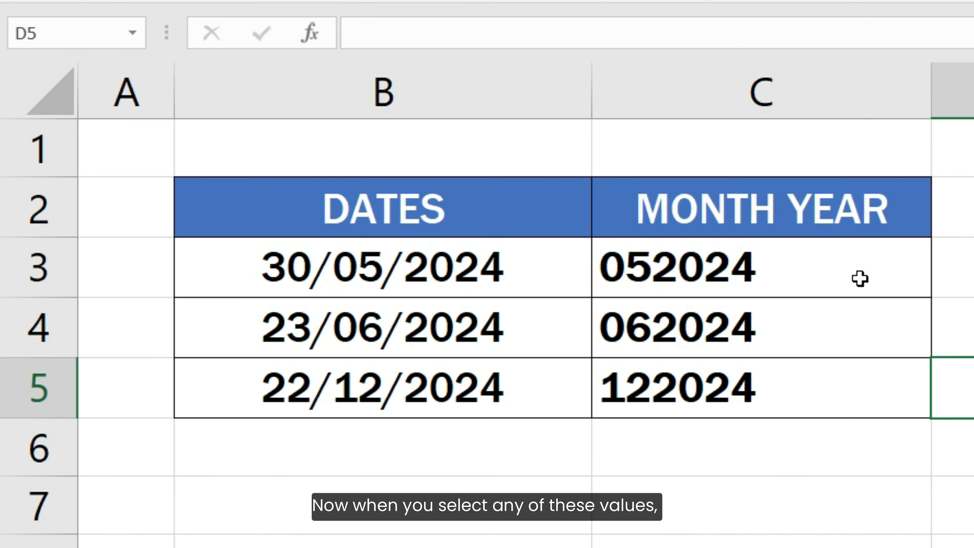
Check the stored content of each MONTH YEAR cell in C3:C5.
left_click(610, 153)
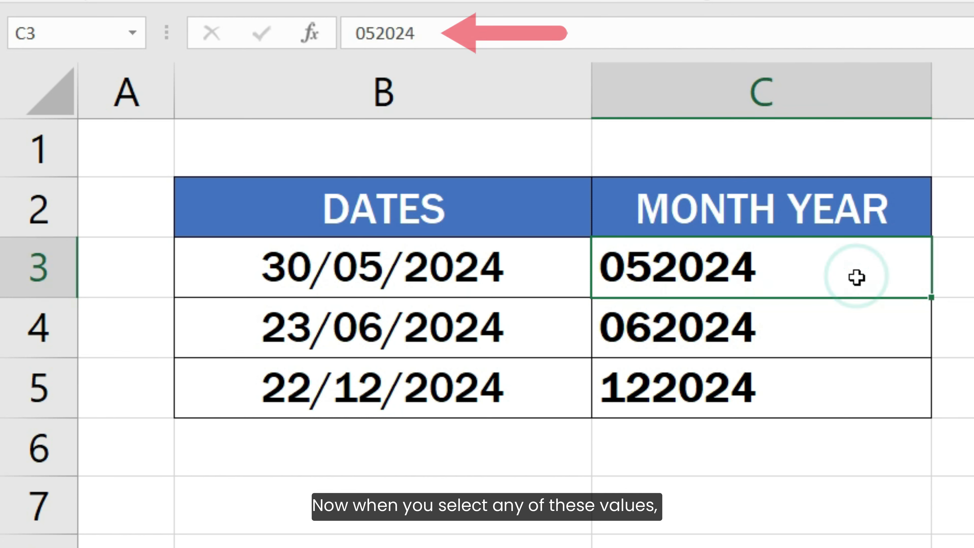
left_click(863, 316)
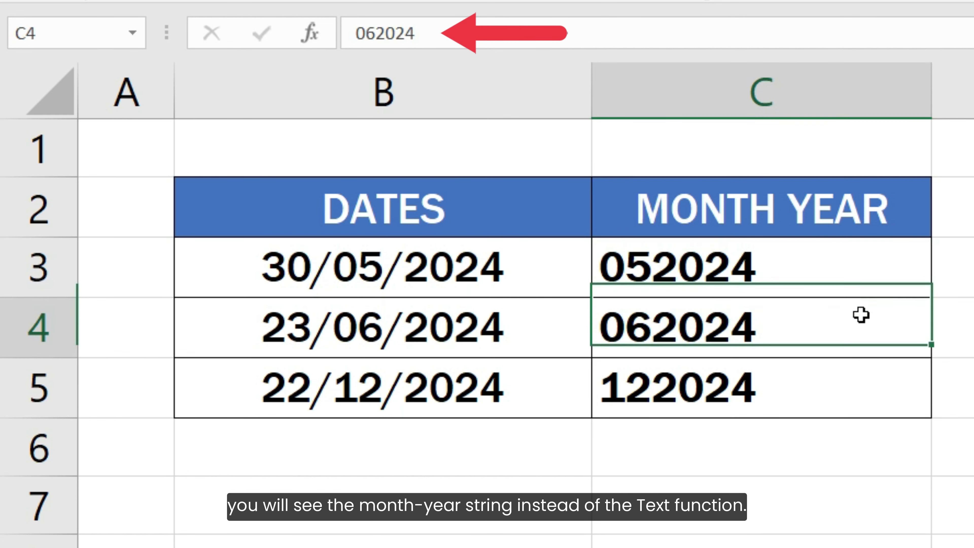
left_click(859, 382)
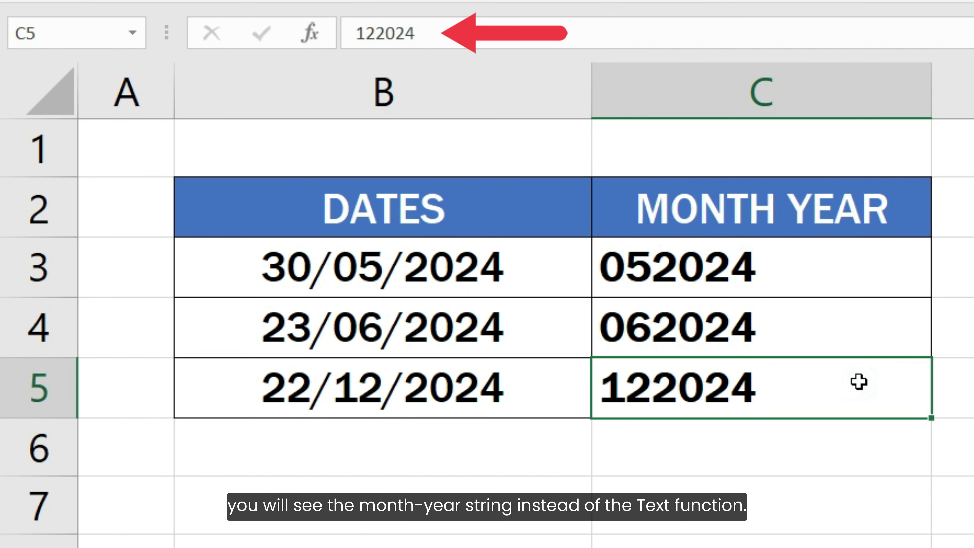